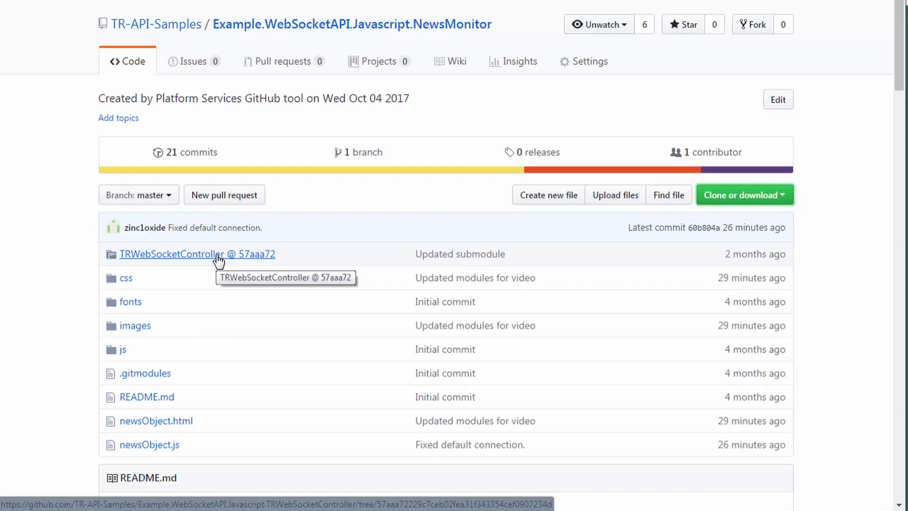
Step: Copy the NewsMonitor repository's HTTPS clone URL from the Clone or download panel
left_click(779, 198)
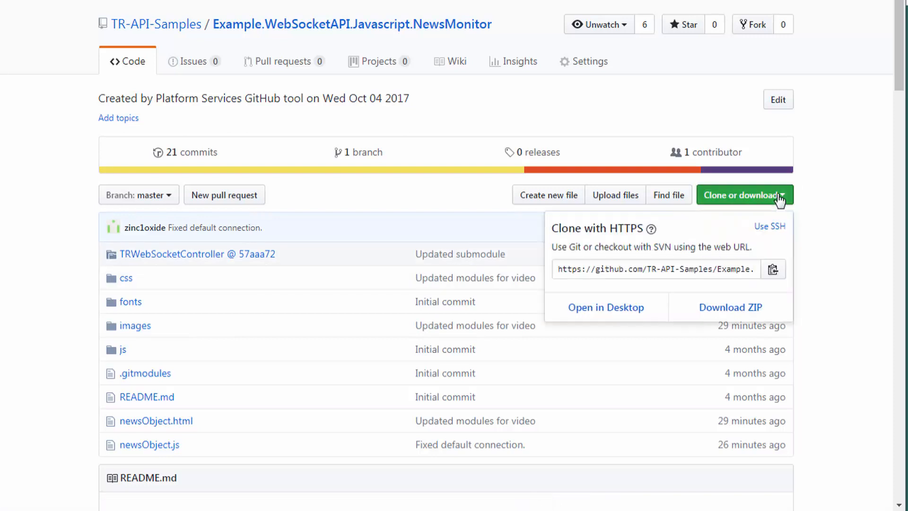
left_click(773, 269)
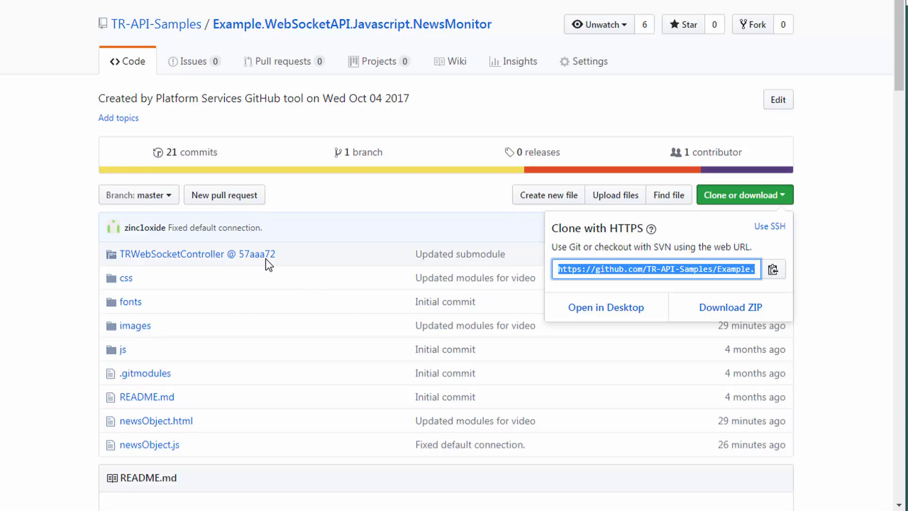
Step: Run 'git clone --recursive' with the pasted URL in PowerShell to clone NewsMonitor and its submodules into C:\tmp
key("alt+Tab")
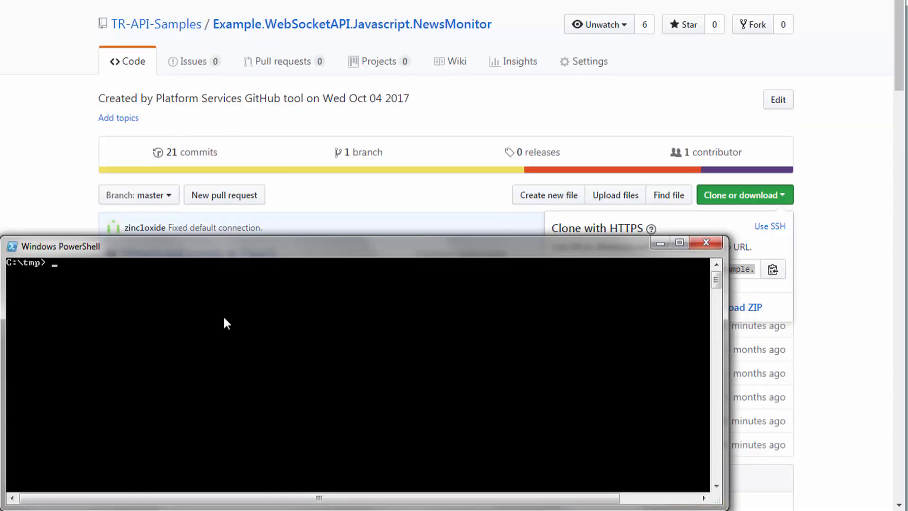
type("git clone --")
type("recursive")
right_click(236, 309)
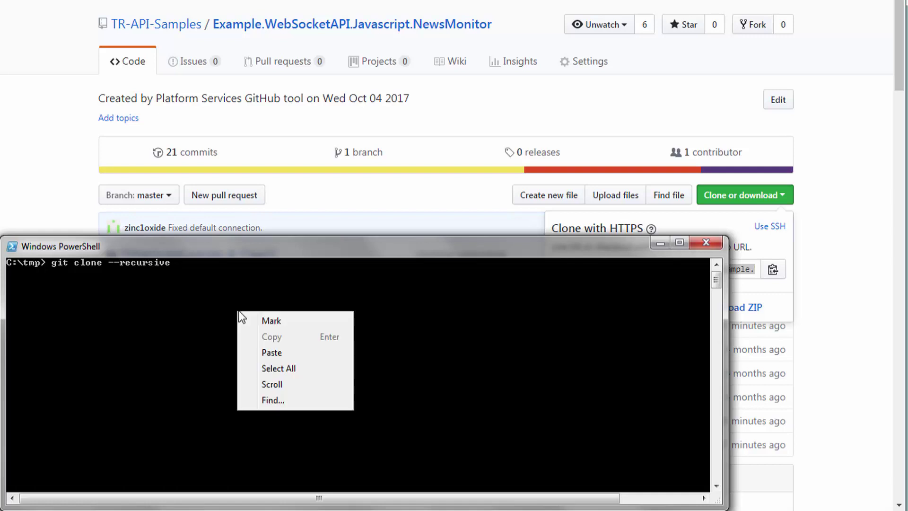
left_click(271, 353)
key("Return")
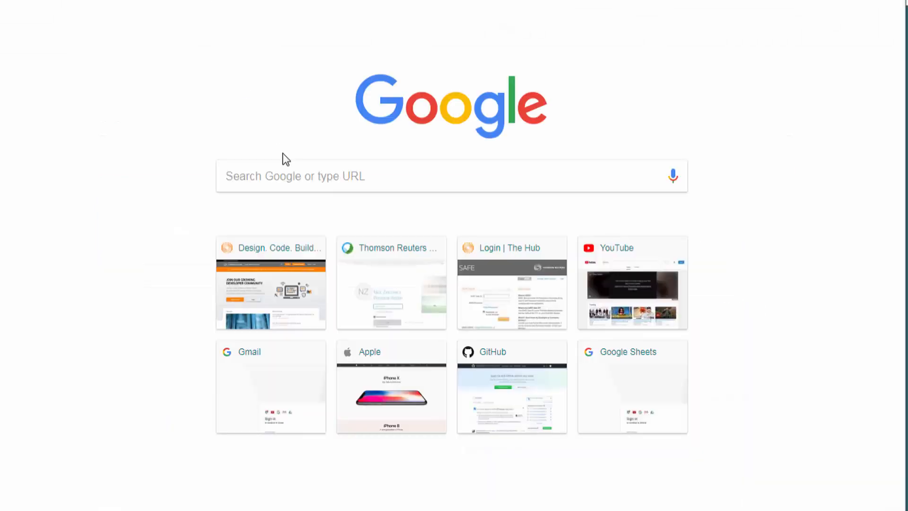
Step: From the tmp folder, enter NewsMonitor and load newsObject.html in Chrome to show the News Widget
key("alt+Tab")
key("Tab")
key("Tab")
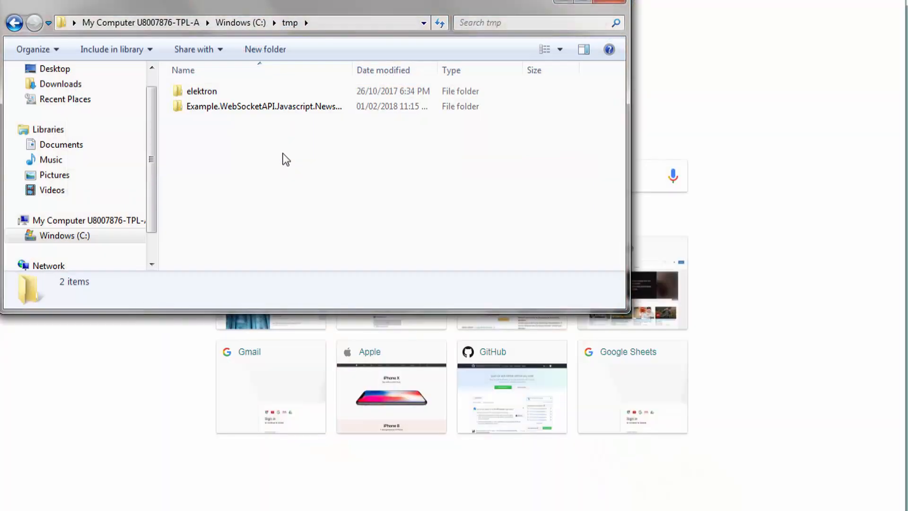
double_click(227, 108)
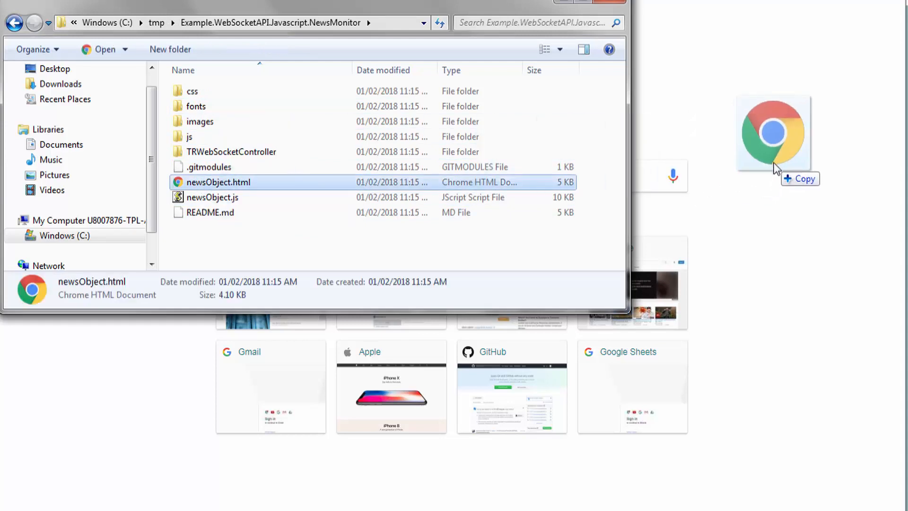
left_click_drag(204, 183, 774, 170)
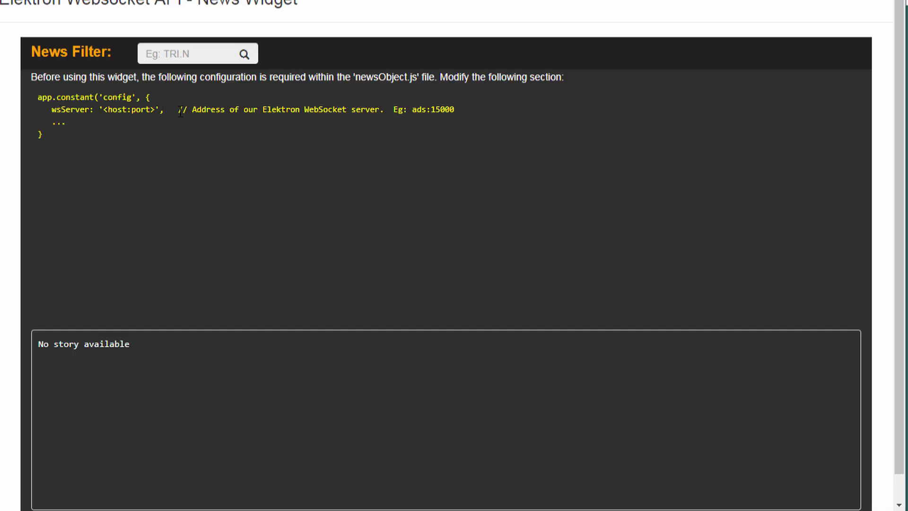
Step: Load newsObject.js from the file browser into the Atom editor
key("alt+Tab")
key("Tab")
key("Tab")
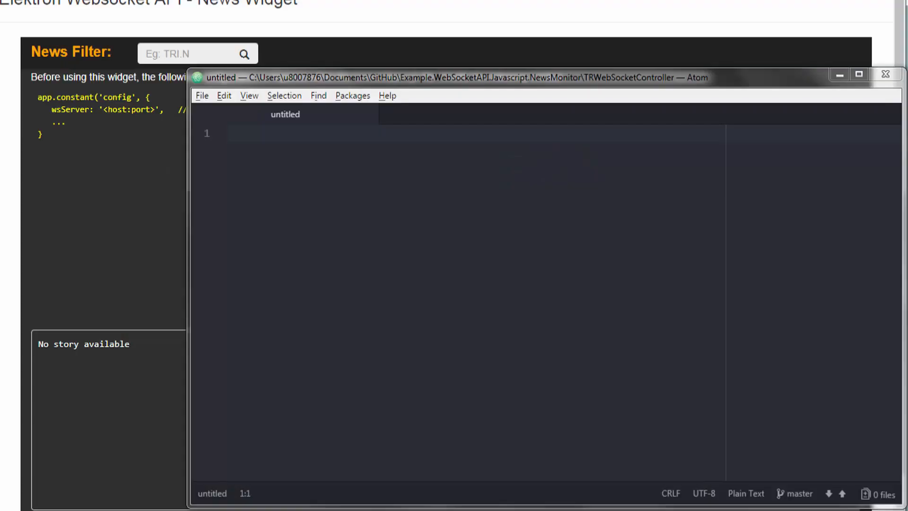
key("alt+Tab")
key("Tab")
key("Tab")
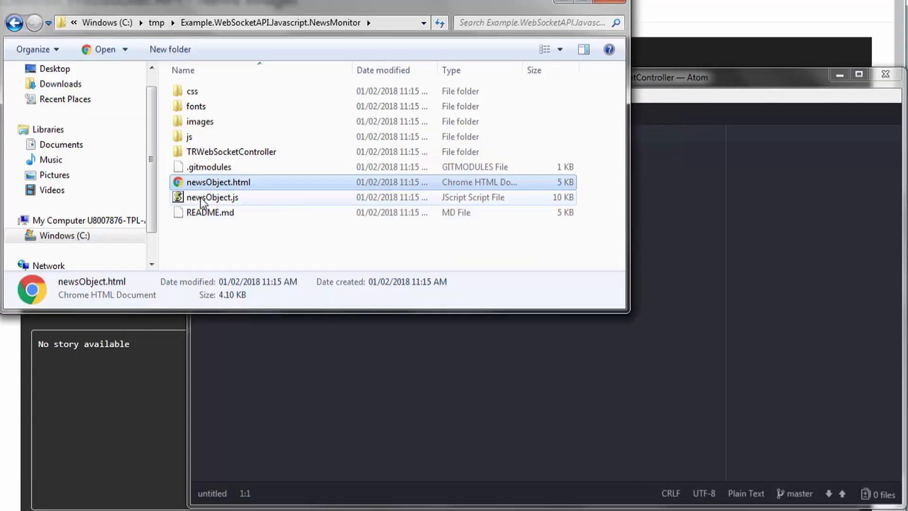
left_click_drag(200, 197, 672, 310)
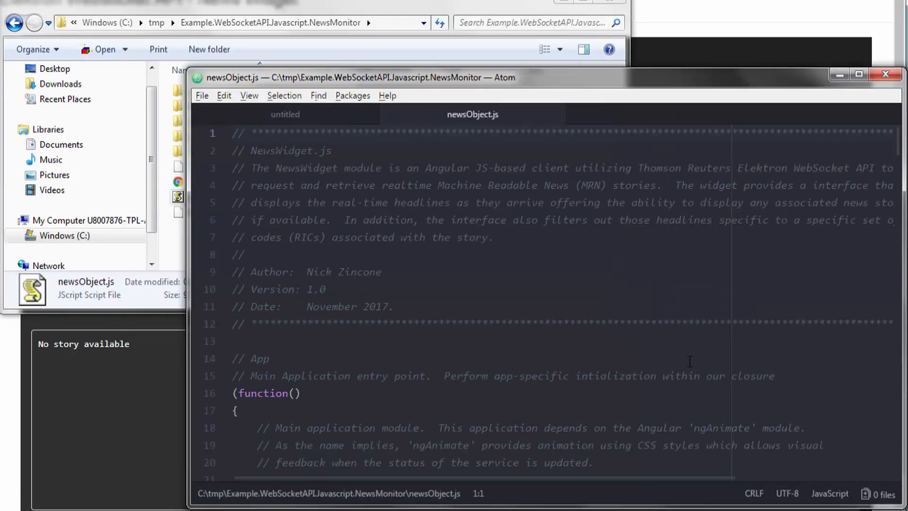
scroll(388, 250, "down", 10)
scroll(386, 253, "up", 3)
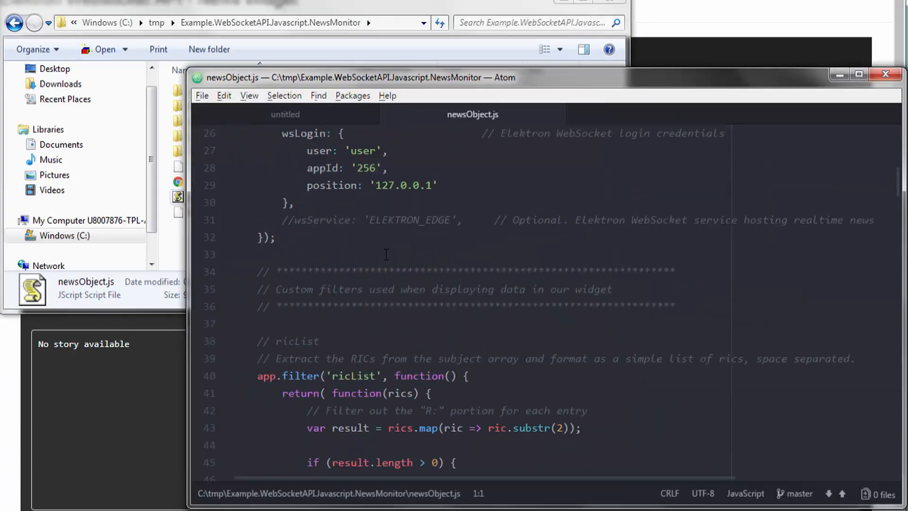
scroll(387, 253, "up", 3)
scroll(386, 253, "up", 3)
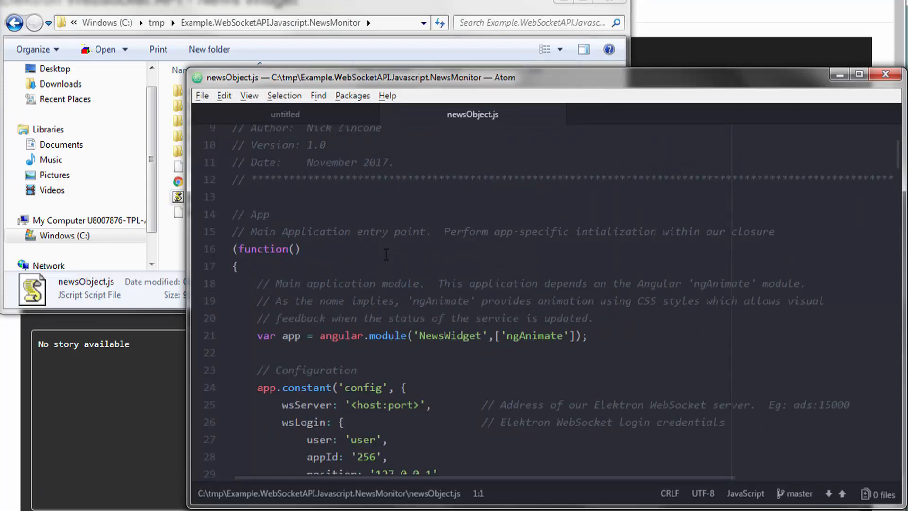
scroll(386, 253, "down", 5)
scroll(386, 253, "down", 5)
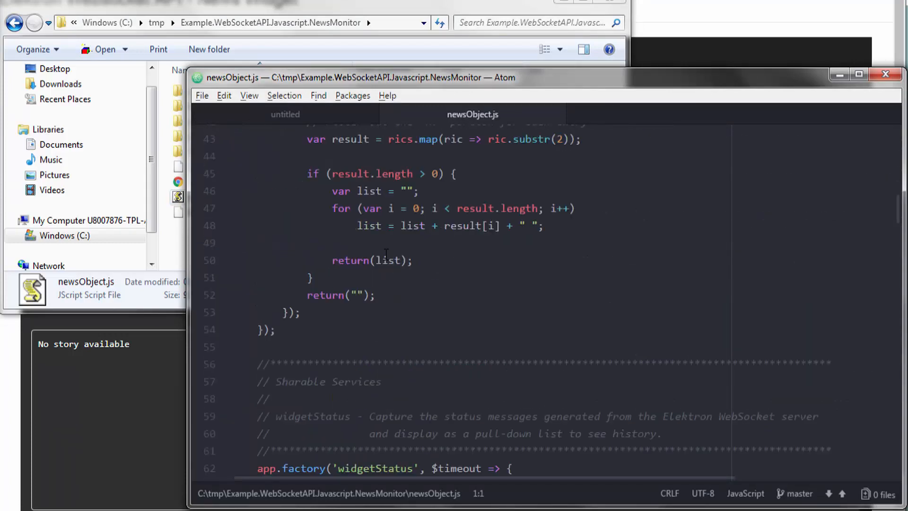
scroll(386, 255, "down", 5)
scroll(387, 255, "down", 3)
scroll(386, 255, "up", 10)
scroll(386, 256, "up", 3)
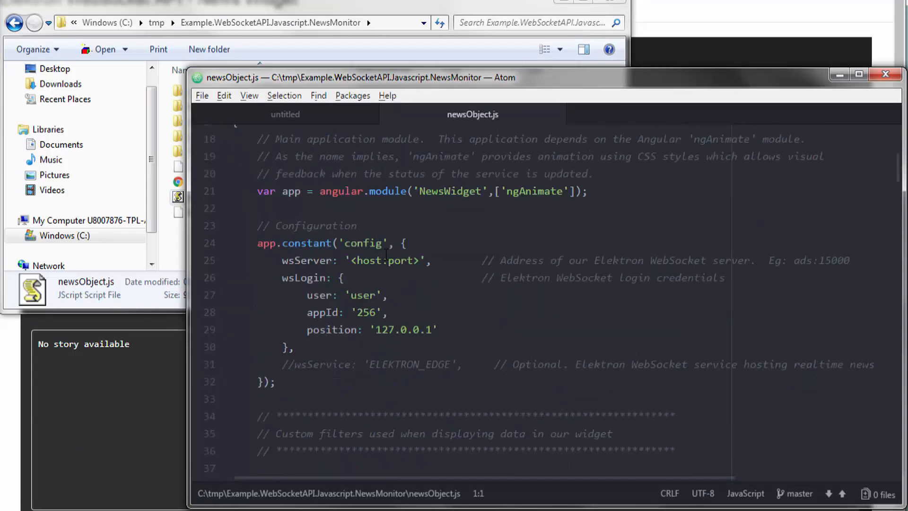
Step: Replace the '<host:port>' placeholder on line 25 with 'ewa:15000' and save newsObject.js
left_click(420, 260)
key("BackSpace")
key("BackSpace")
key("BackSpace")
key("BackSpace")
key("BackSpace")
key("BackSpace")
key("BackSpace")
key("BackSpace")
key("BackSpace")
key("BackSpace")
key("BackSpace")
type("ewa:15000")
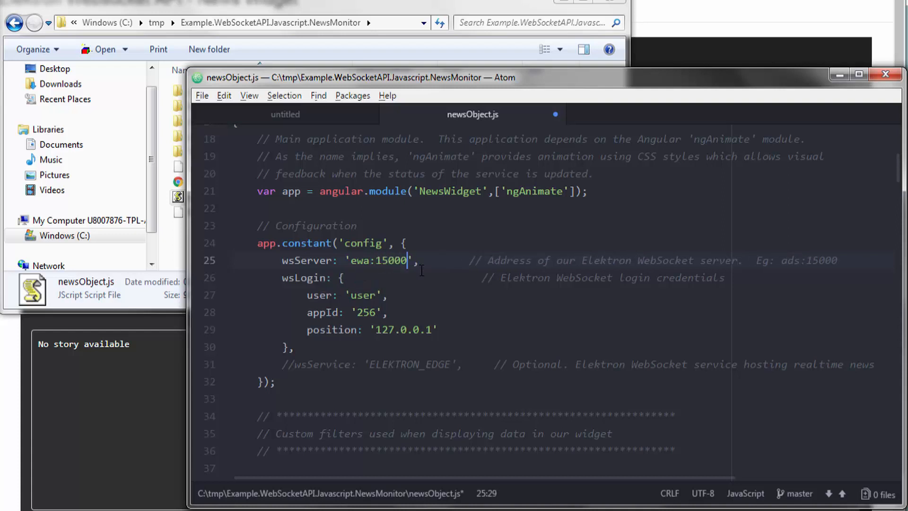
key("ctrl+s")
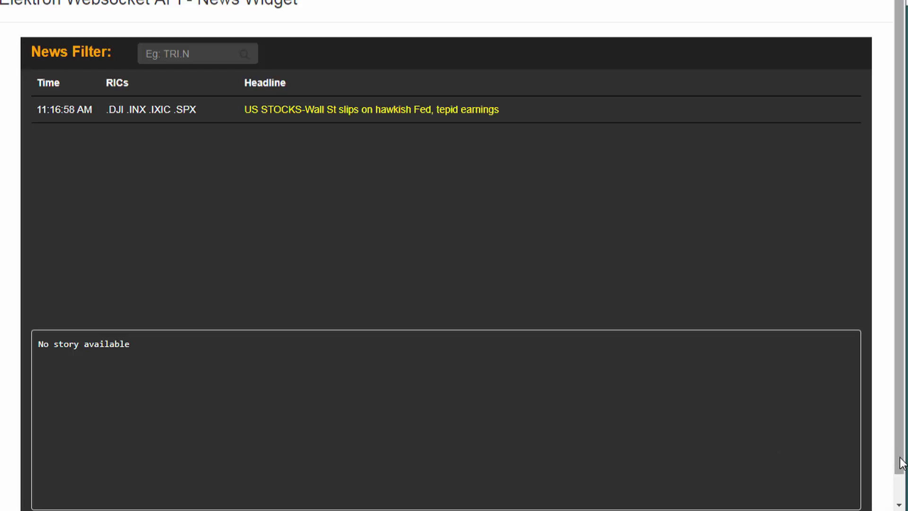
left_click_drag(902, 468, 902, 493)
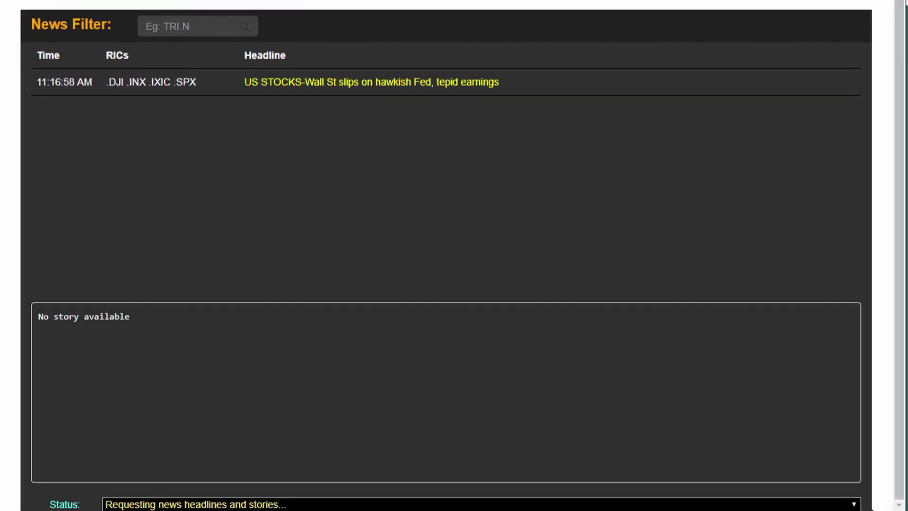
Step: Check the connection Status history, then display the DJ Alibaba Earnings story in the story pane
left_click(269, 505)
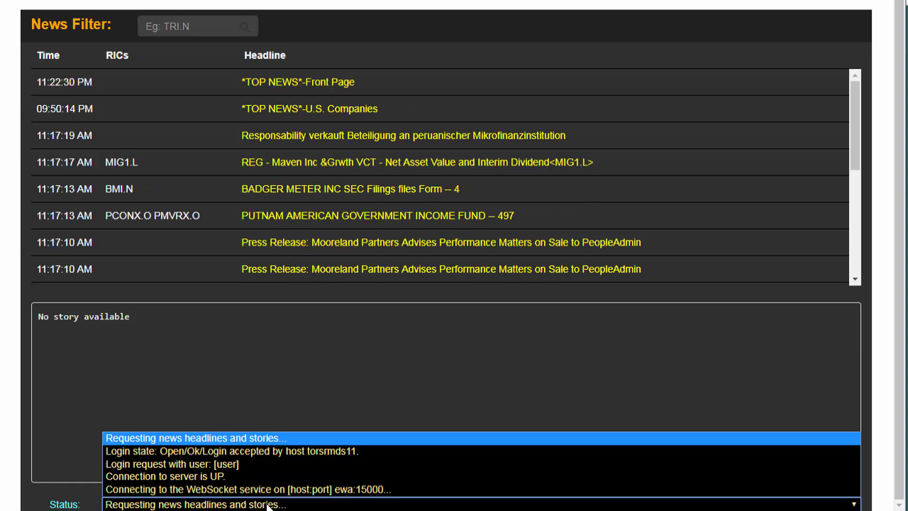
left_click(270, 505)
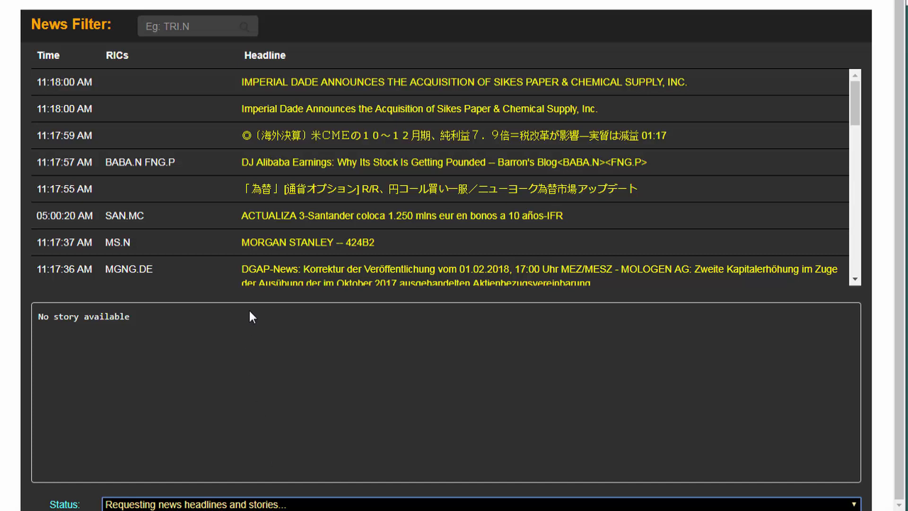
left_click(334, 164)
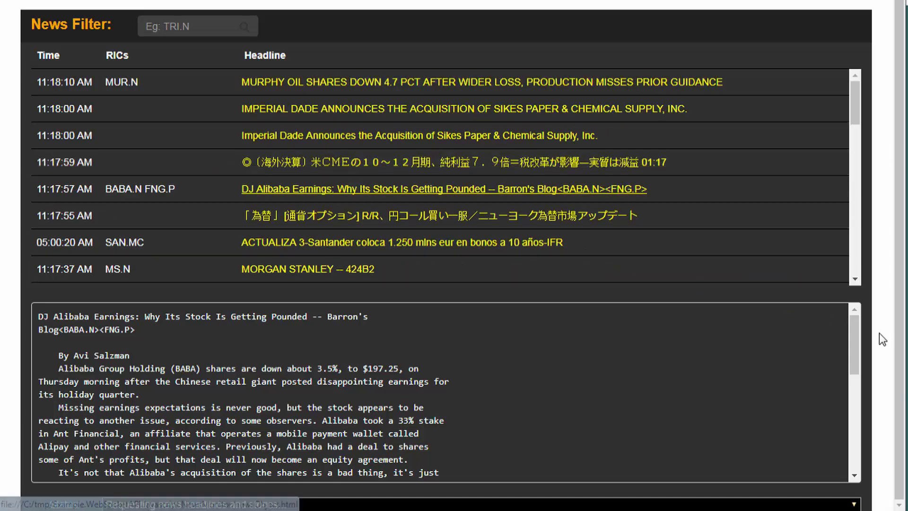
mouse_move(857, 335)
left_mouse_down()
mouse_move(856, 471)
mouse_move(854, 326)
left_mouse_up()
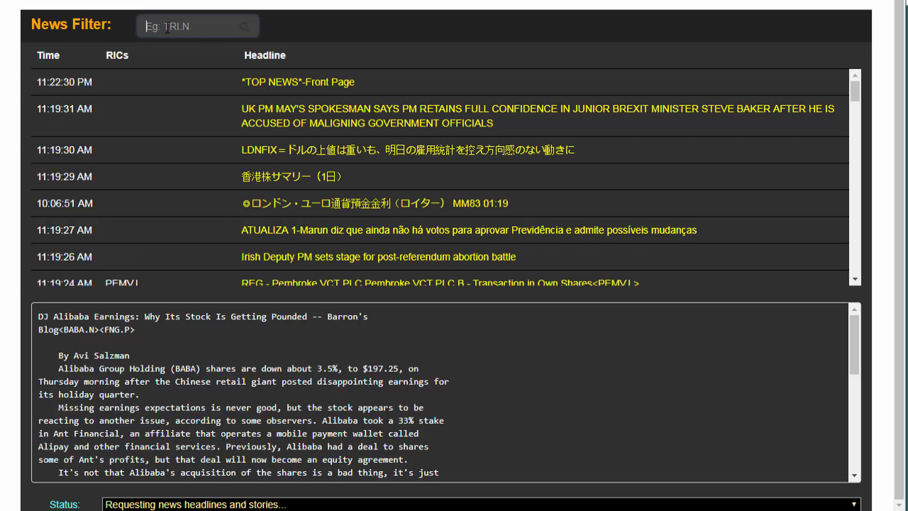
type("p")
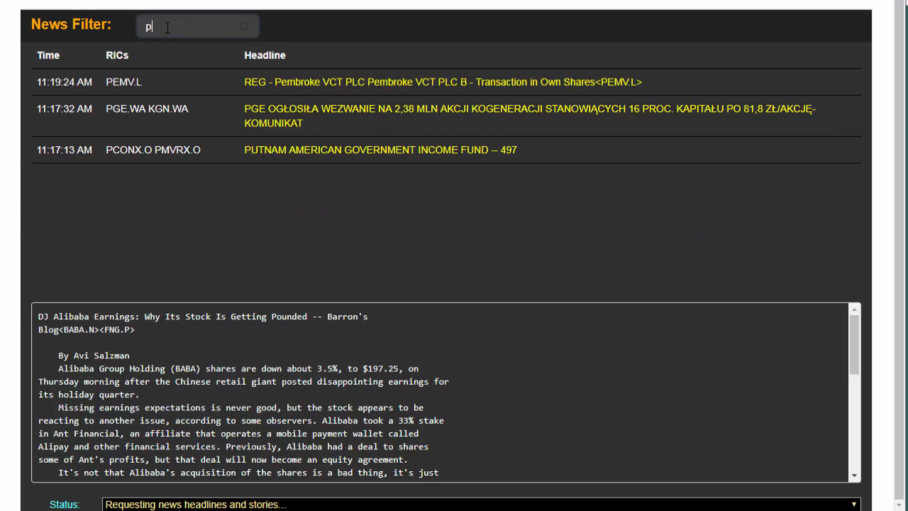
Step: Try several letters in the News Filter box, ending on 'b' to list Badger Meter, BlackRock and Alibaba headlines
key("BackSpace")
type("a")
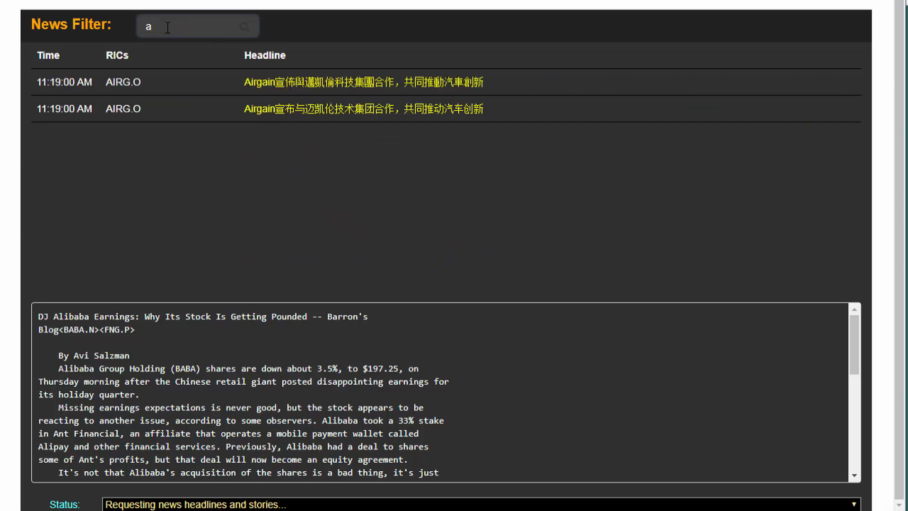
key("BackSpace")
type("bC")
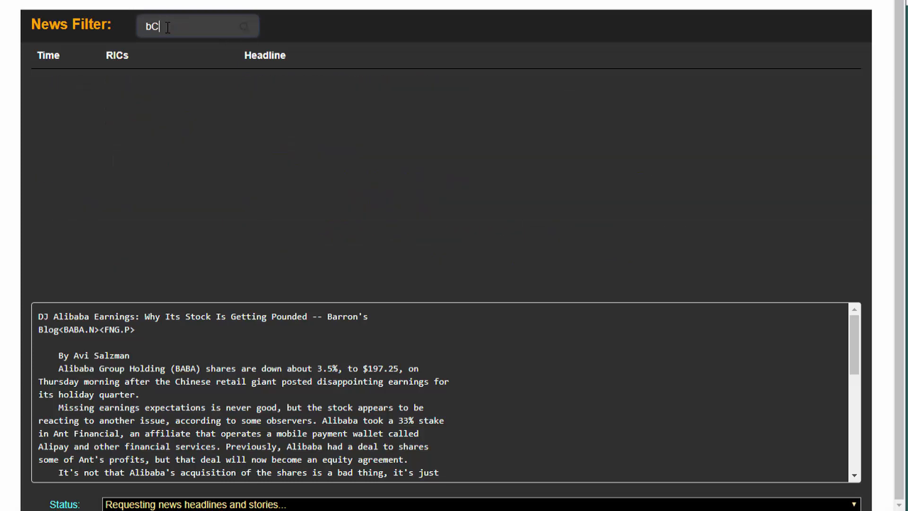
key("BackSpace")
key("BackSpace")
type("b")
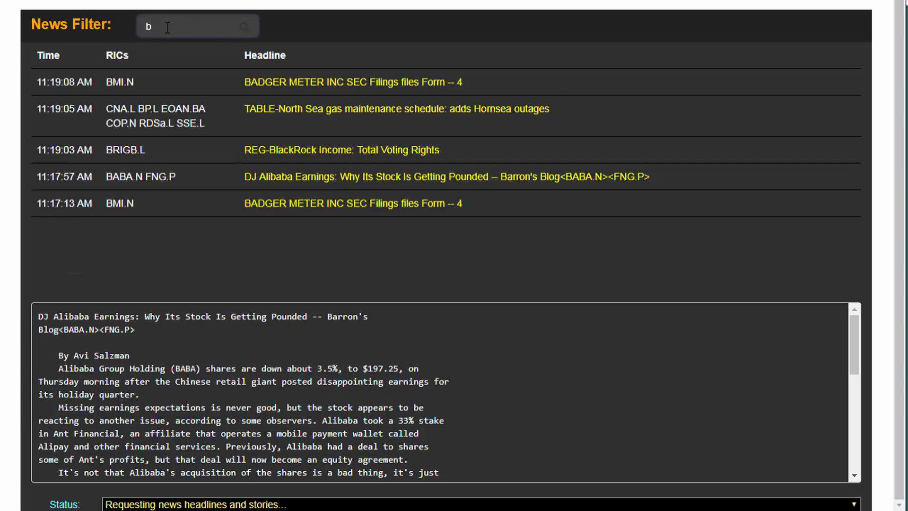
type("m")
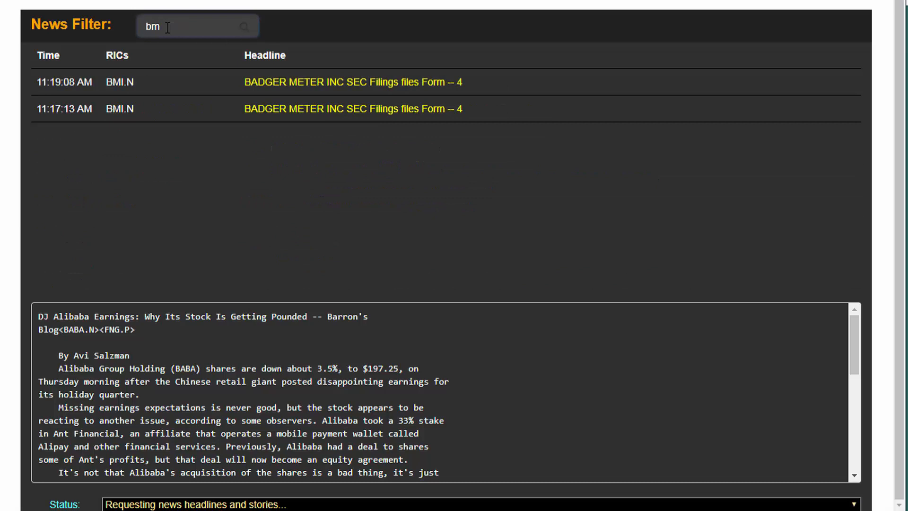
key("BackSpace")
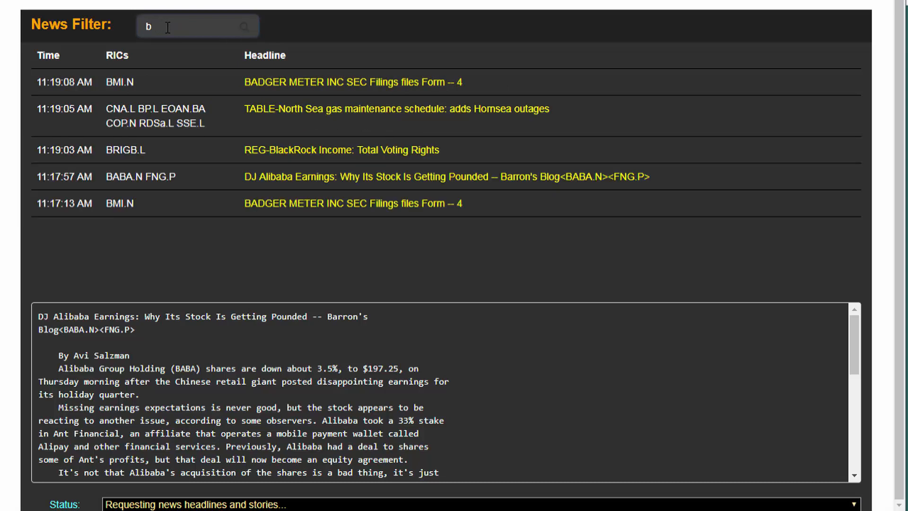